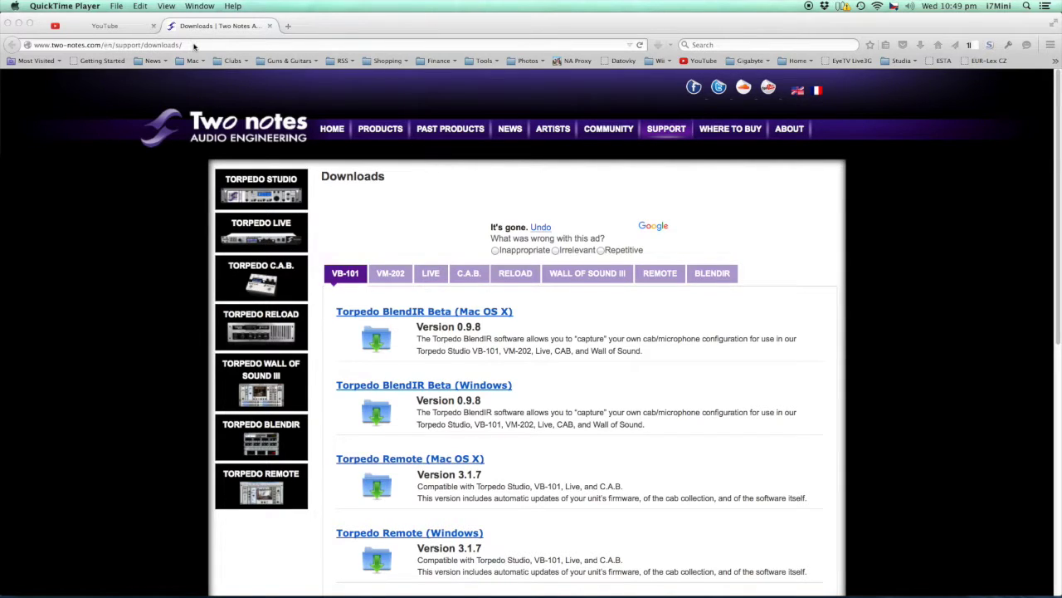
# Step: Download and save Torpedo_BlendIR_0.9.8_Mac_Setup.dmg, the Mac OS X BlendIR Beta, from Two notes
pyautogui.click(475, 181)
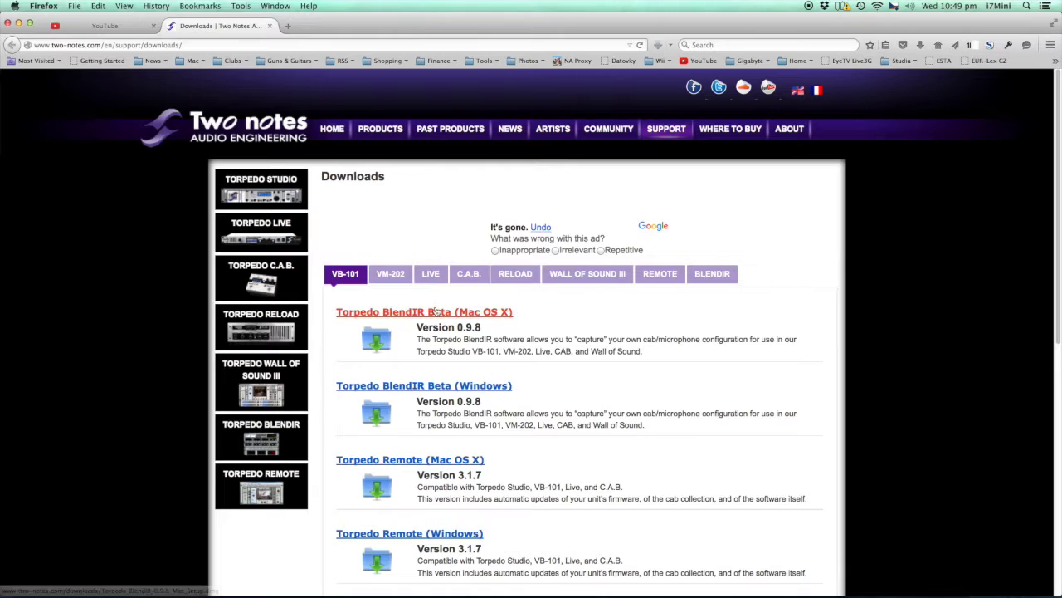
pyautogui.click(437, 313)
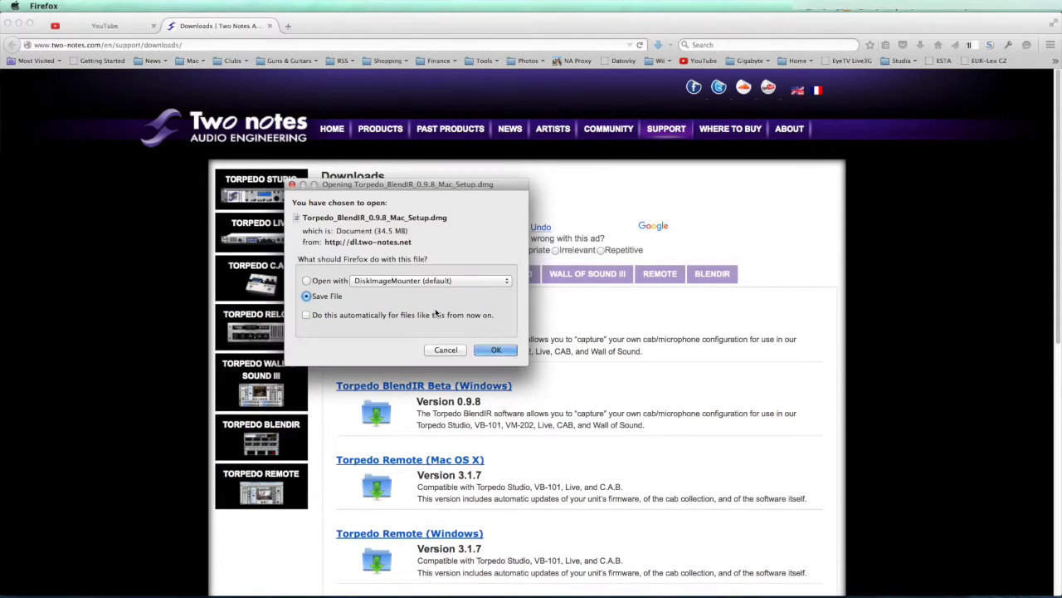
pyautogui.press('Return')
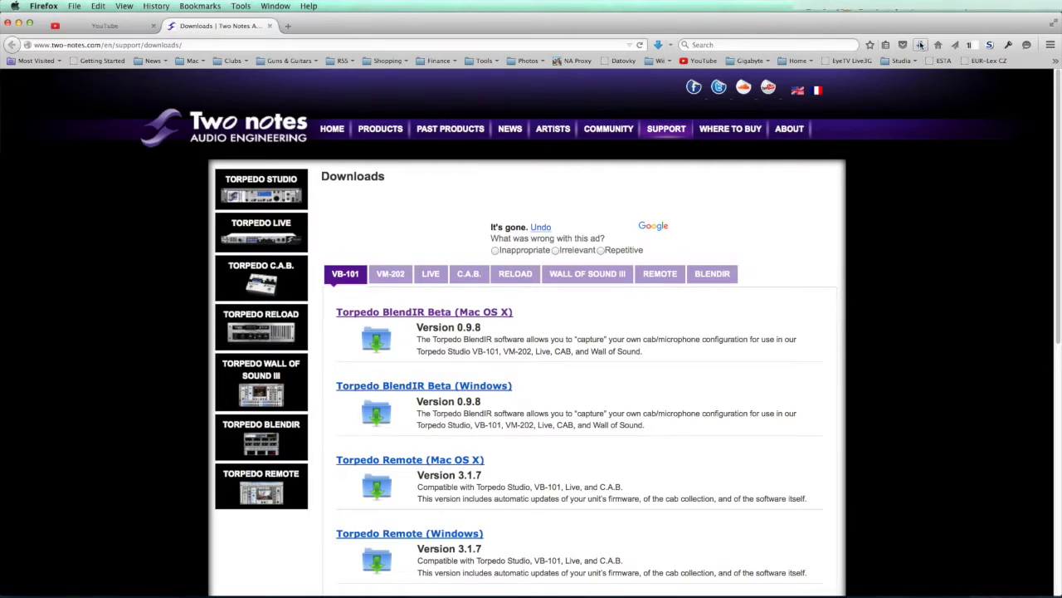
# Step: Reveal the downloaded .dmg in Finder, mount it, and launch the Torpedo BlendIR 0.9.8.pkg installer
pyautogui.click(919, 44)
pyautogui.click(913, 77)
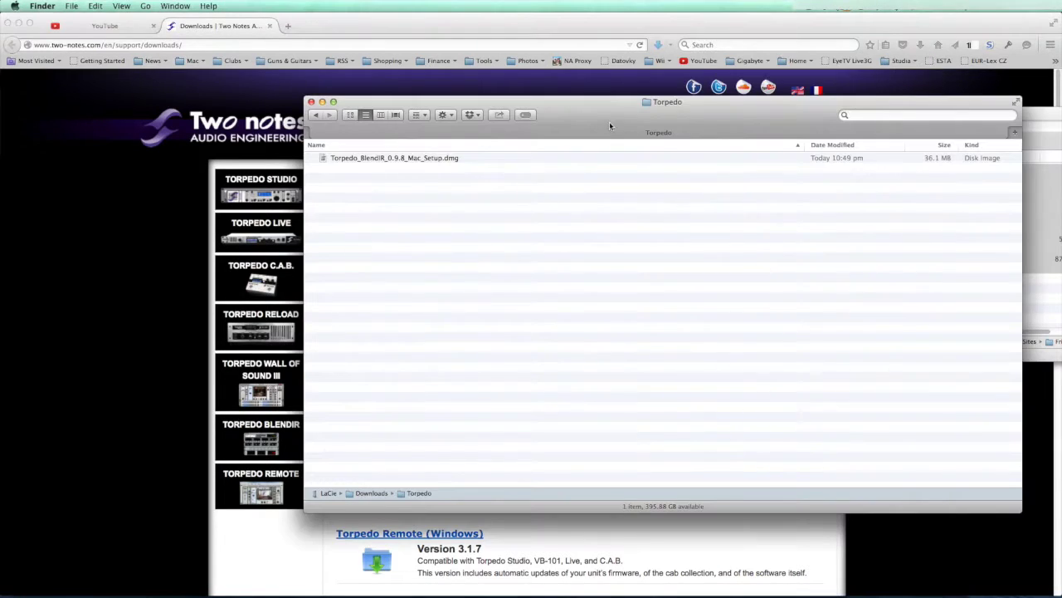
pyautogui.moveTo(610, 112); pyautogui.dragTo(618, 110)
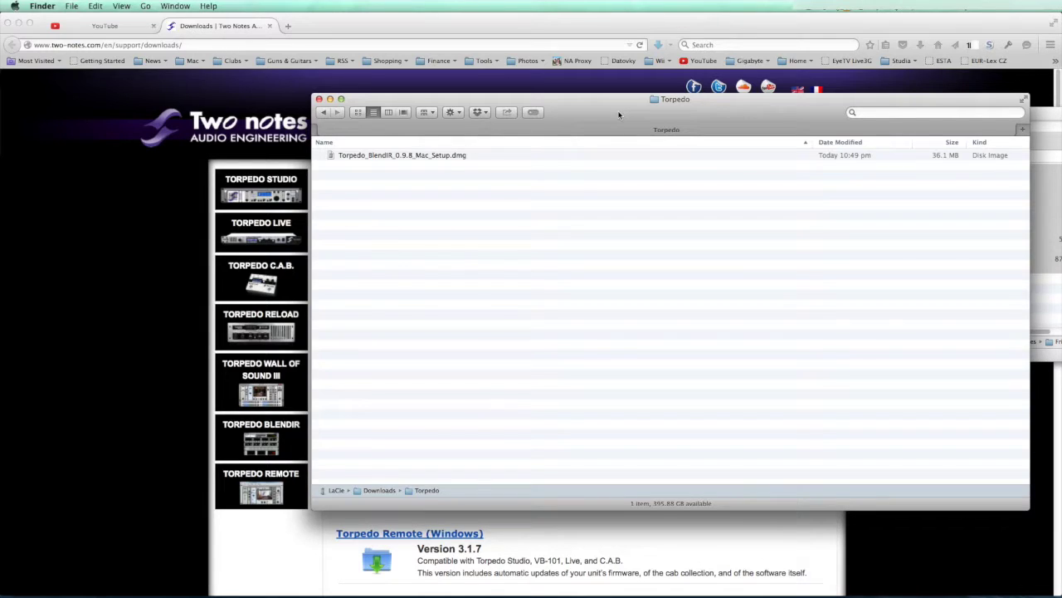
pyautogui.doubleClick(428, 156)
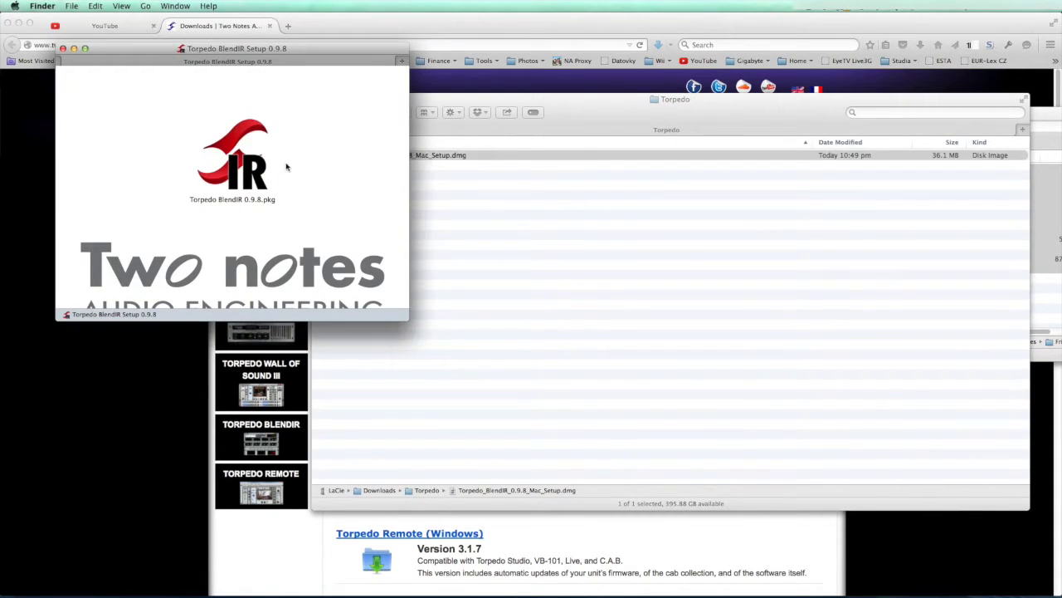
pyautogui.doubleClick(241, 163)
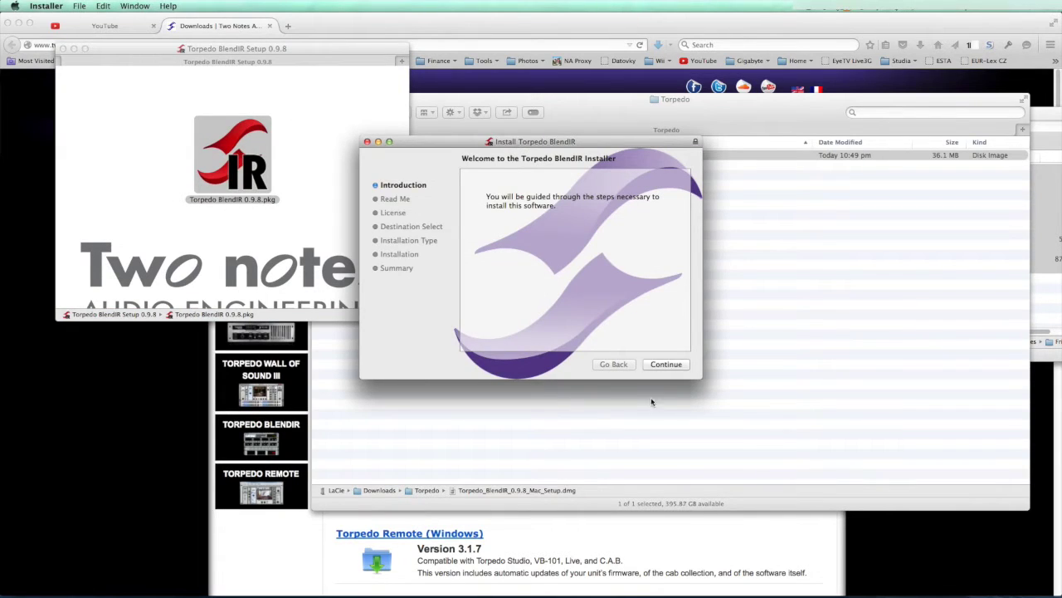
# Step: Agree to the licence and install Torpedo BlendIR on Macintosh HD, authorising with the admin password
pyautogui.click(679, 367)
pyautogui.click(679, 367)
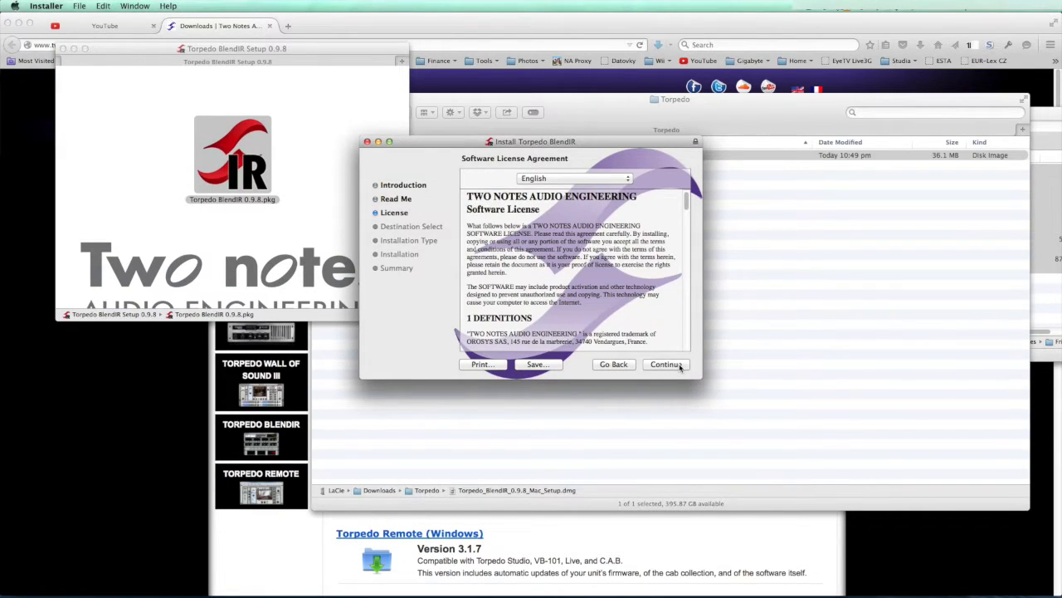
pyautogui.click(669, 365)
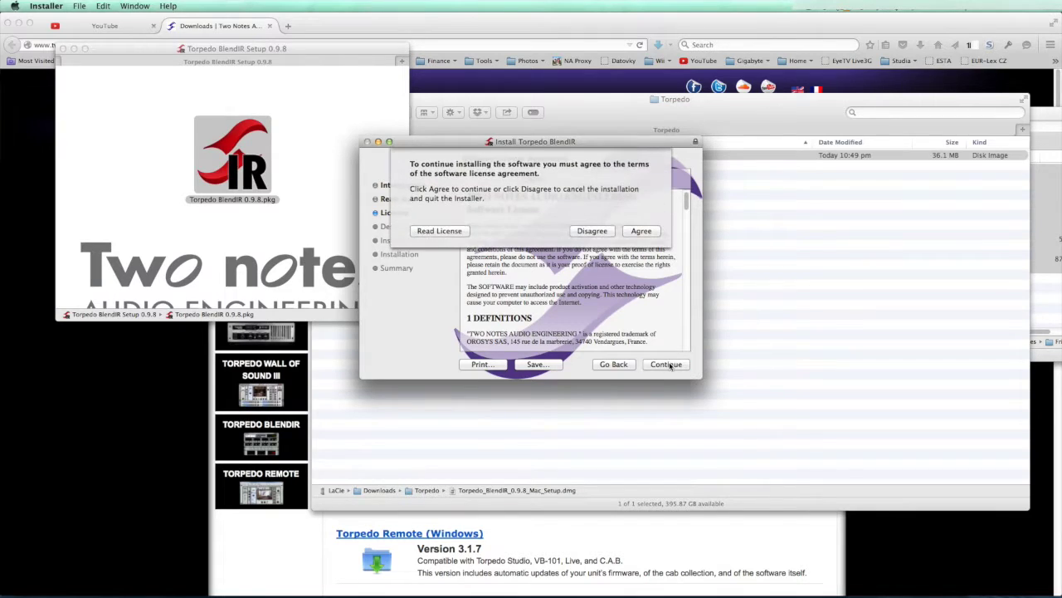
pyautogui.click(639, 230)
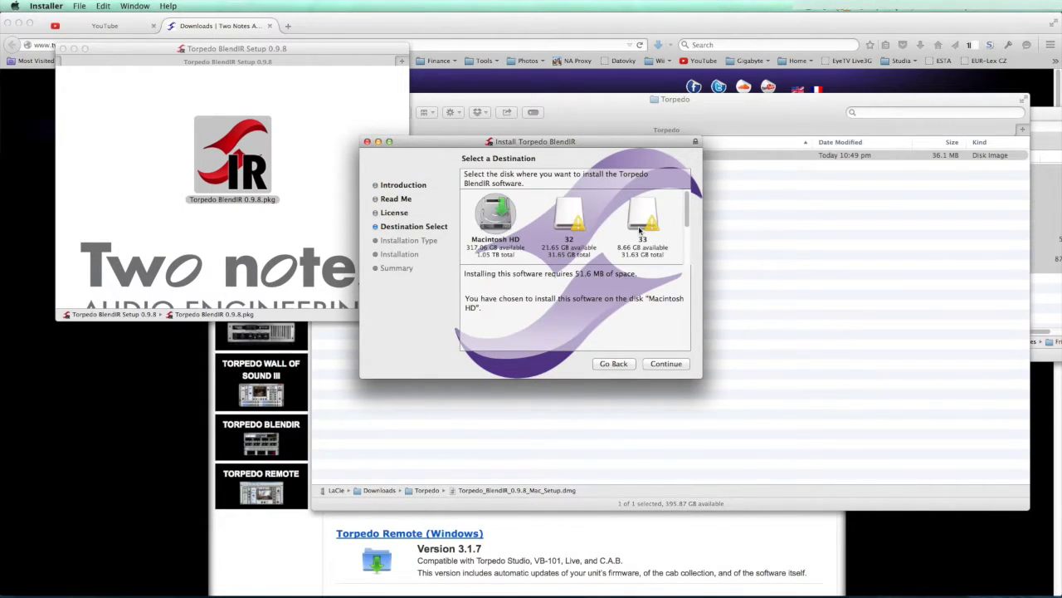
pyautogui.click(679, 364)
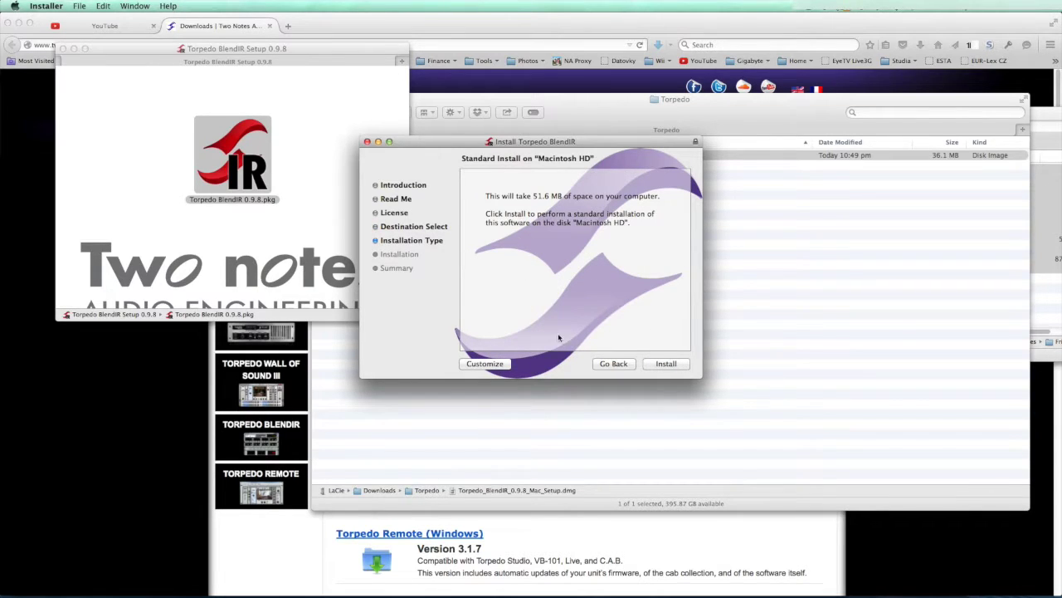
pyautogui.click(495, 364)
pyautogui.click(670, 365)
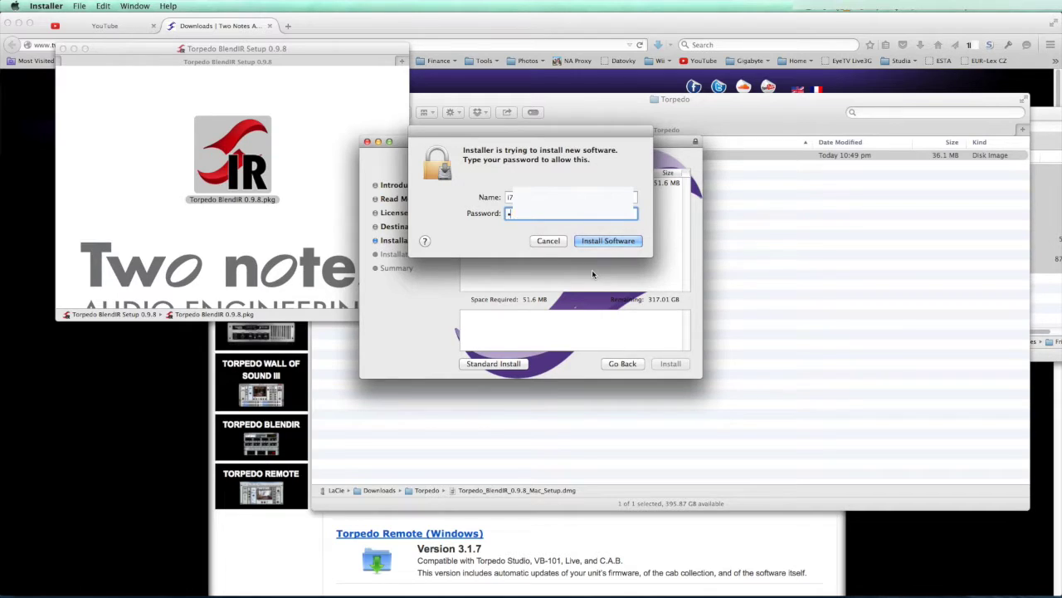
pyautogui.press('Return')
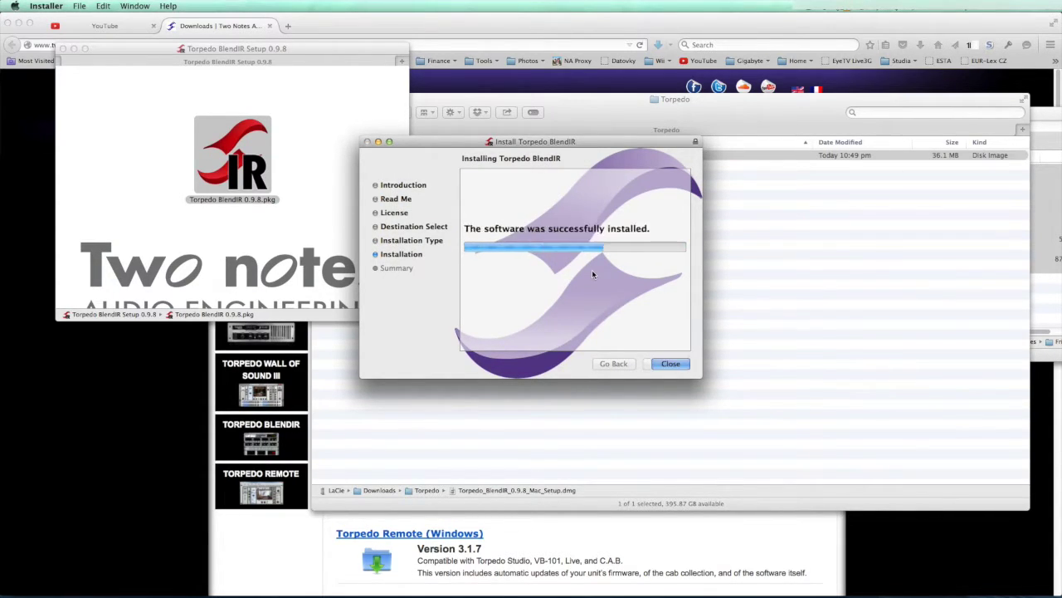
# Step: Close the Installer after its successful-installation report
pyautogui.click(668, 365)
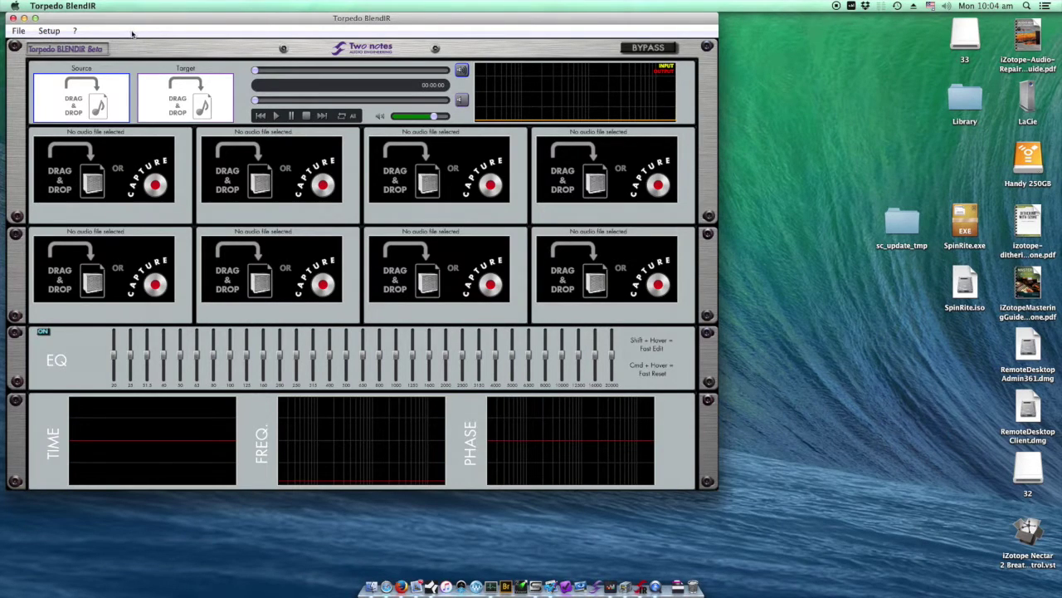
pyautogui.click(49, 31)
pyautogui.click(59, 43)
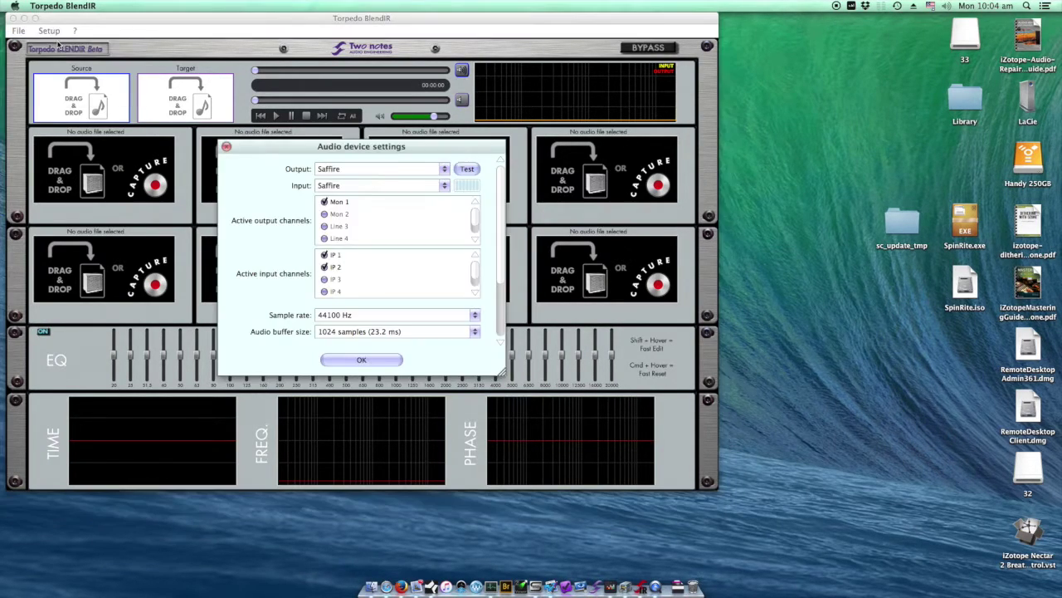
pyautogui.click(440, 173)
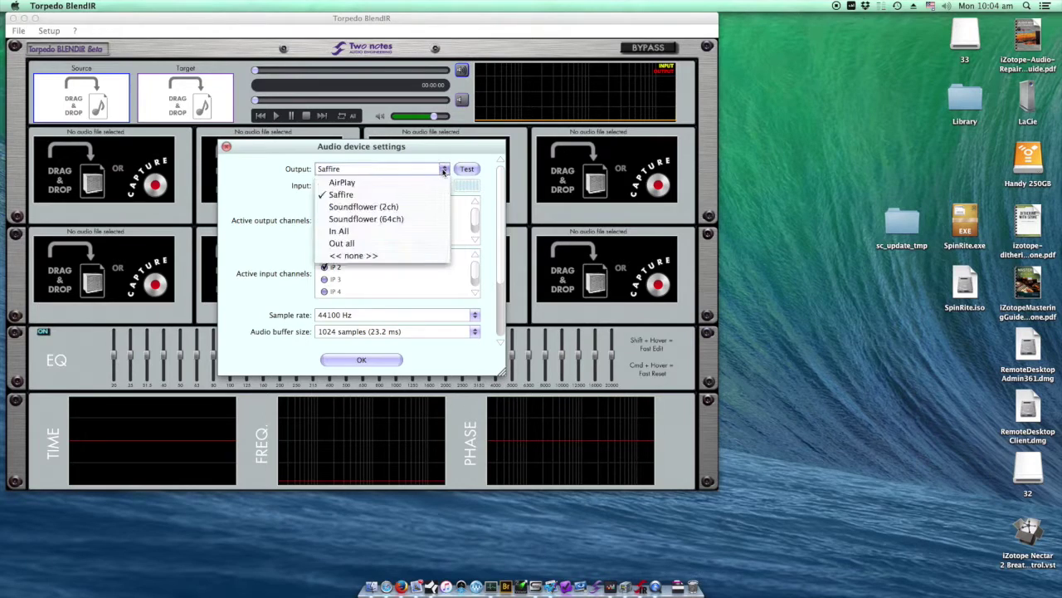
pyautogui.click(401, 193)
pyautogui.click(444, 185)
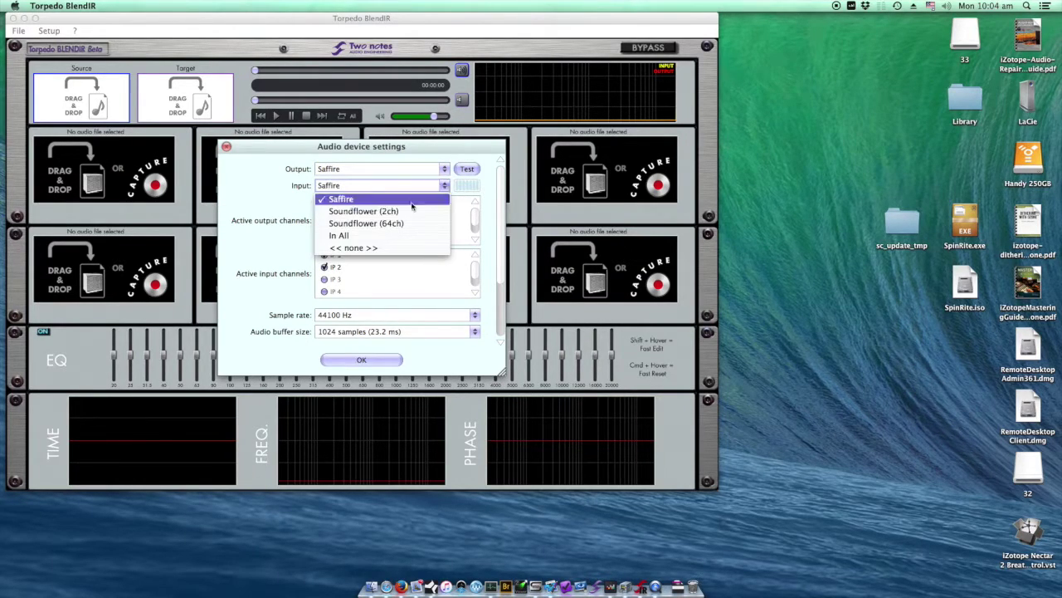
pyautogui.click(406, 200)
pyautogui.click(463, 169)
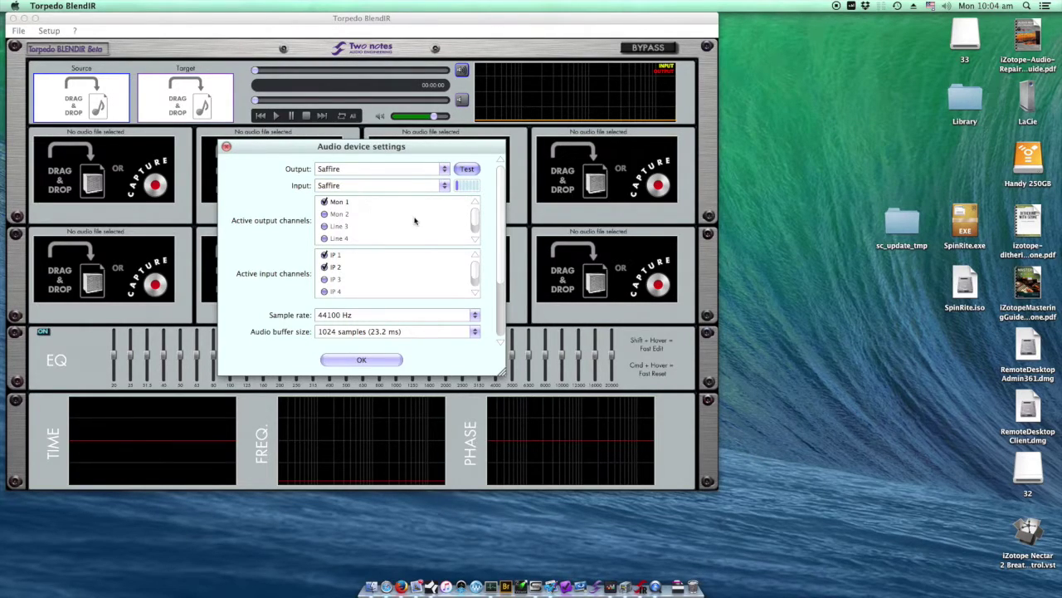
pyautogui.click(324, 214)
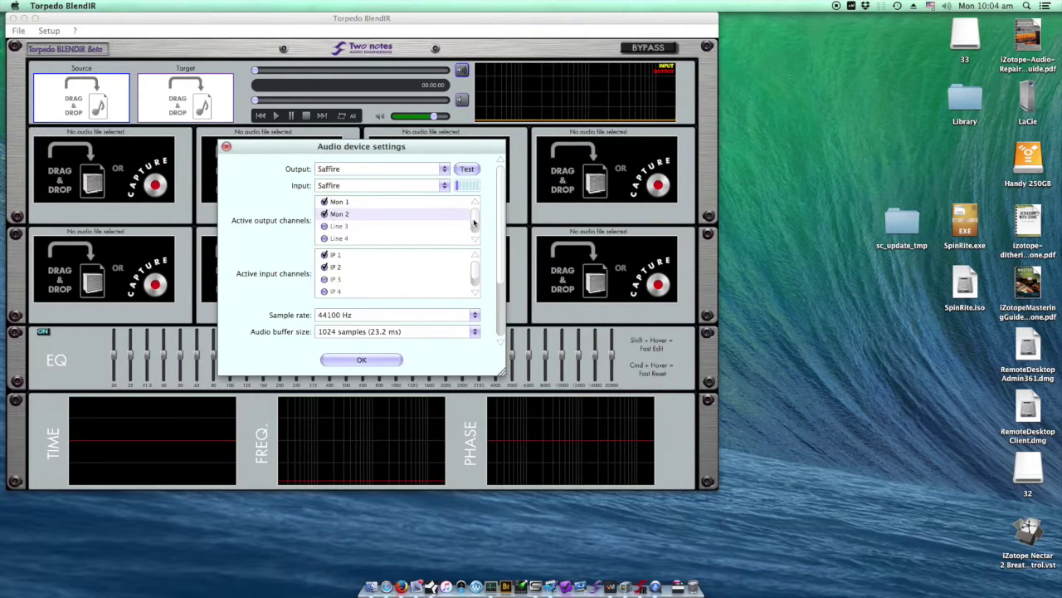
pyautogui.moveTo(473, 215)
pyautogui.mouseDown()
pyautogui.moveTo(473, 227)
pyautogui.moveTo(475, 214)
pyautogui.mouseUp()
pyautogui.click(475, 240)
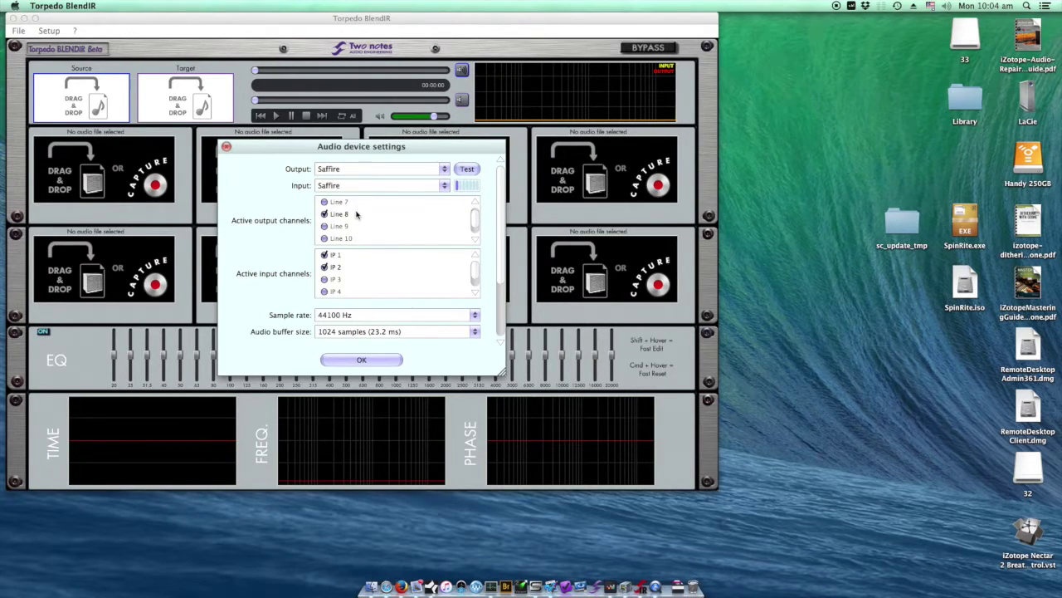
pyautogui.click(357, 215)
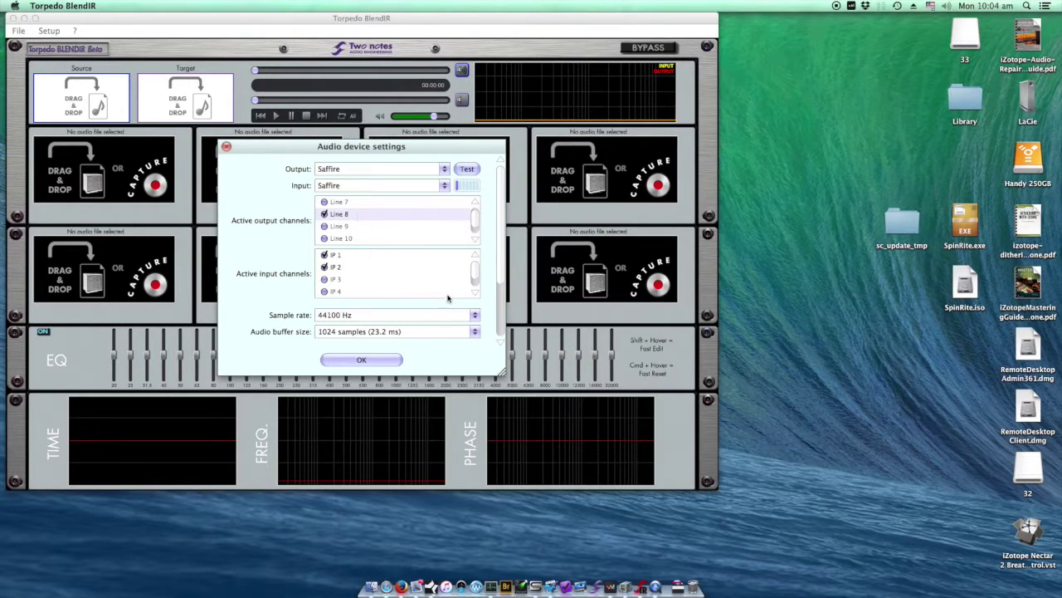
pyautogui.click(476, 295)
pyautogui.moveTo(475, 274); pyautogui.dragTo(474, 254)
pyautogui.click(367, 267)
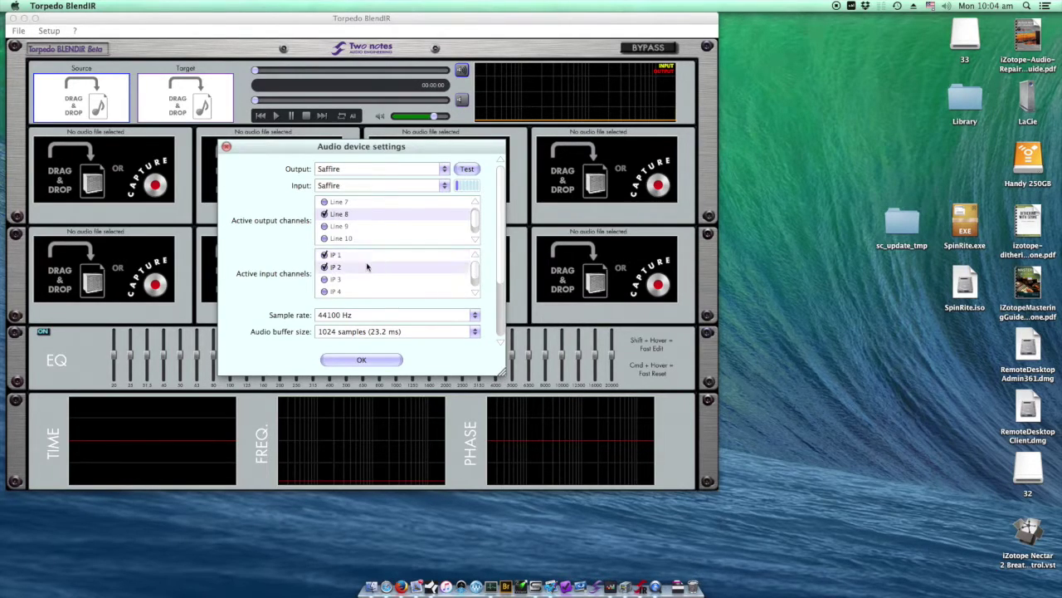
pyautogui.click(358, 315)
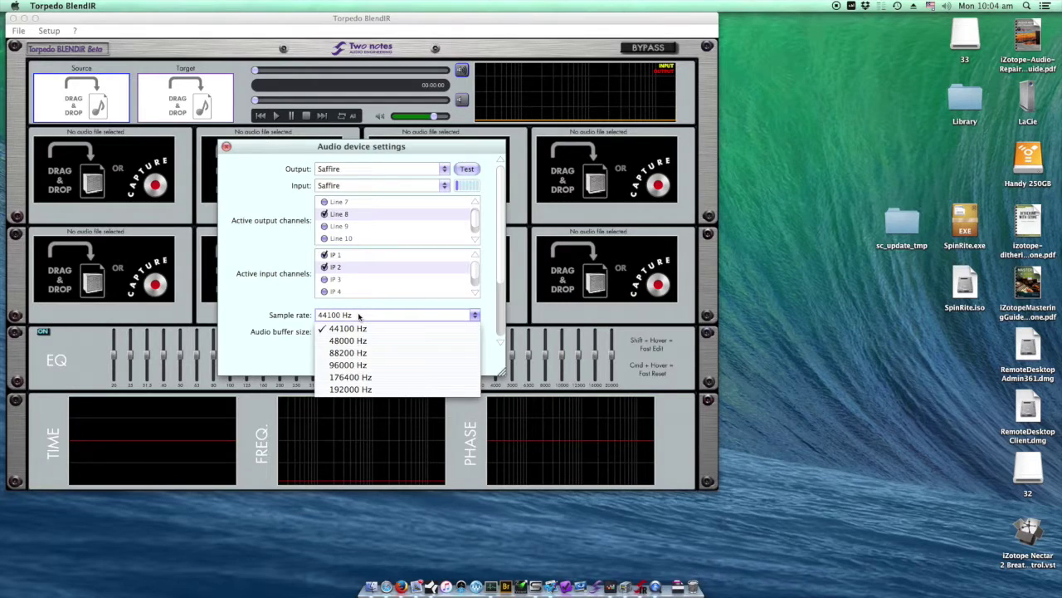
pyautogui.click(292, 321)
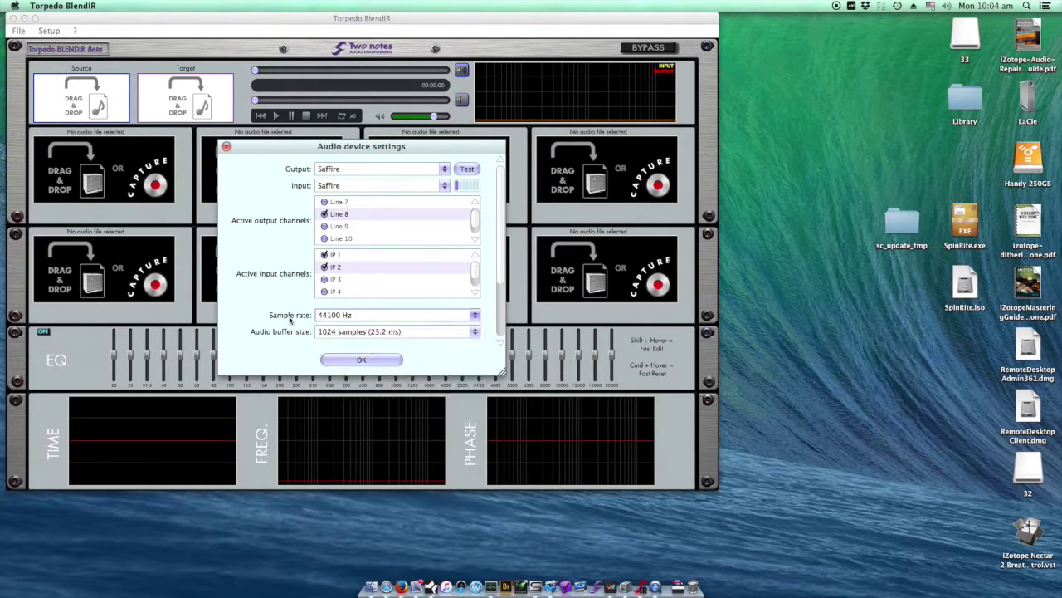
pyautogui.click(434, 330)
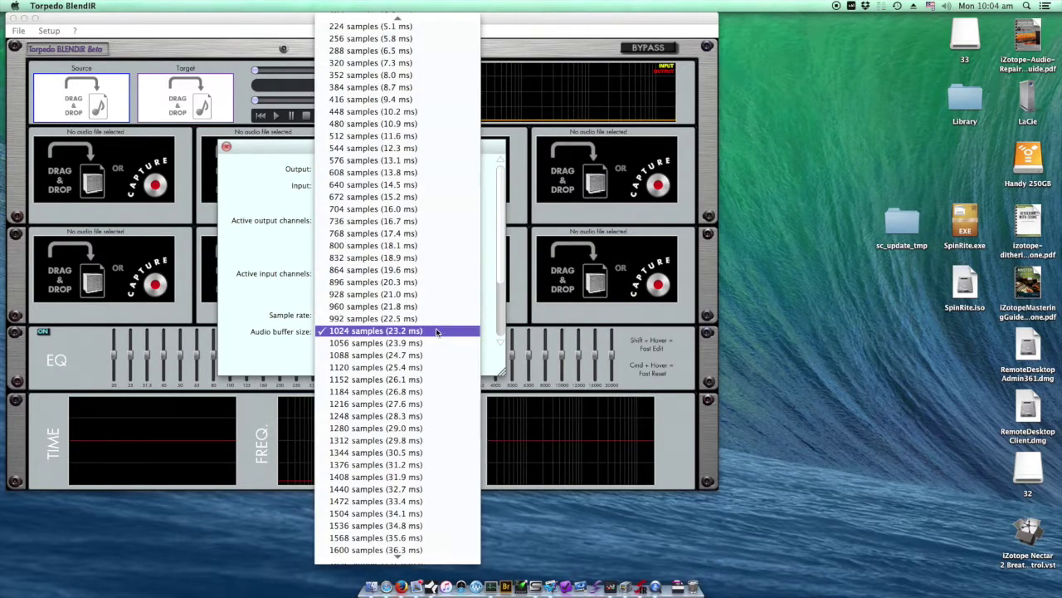
pyautogui.click(262, 331)
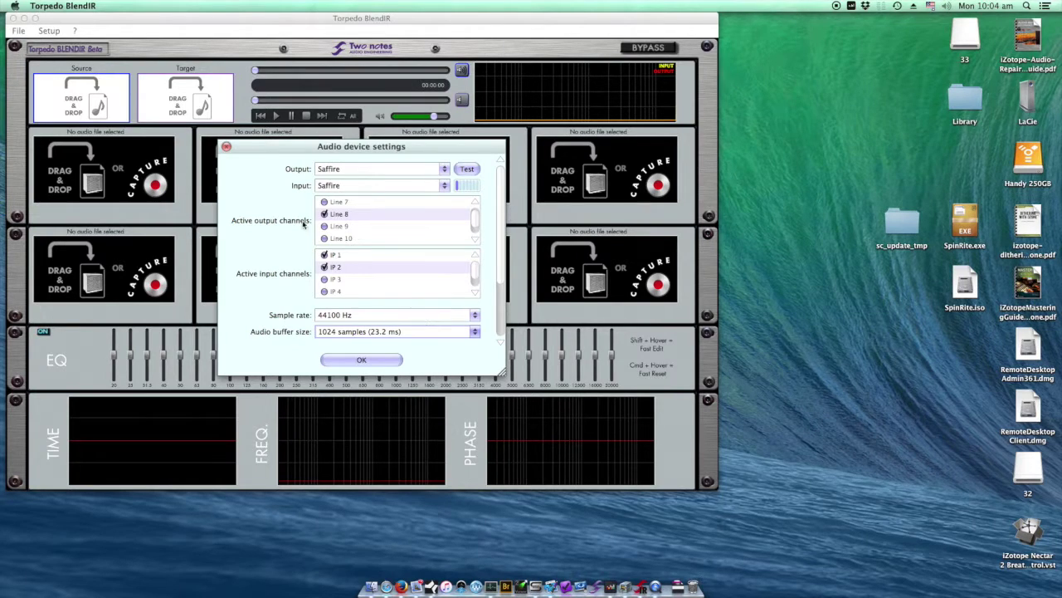
# Step: Accept the audio device settings and route Main Out to Mon 1, Capture In to IP 2, Capture Out to Line 8
pyautogui.click(378, 360)
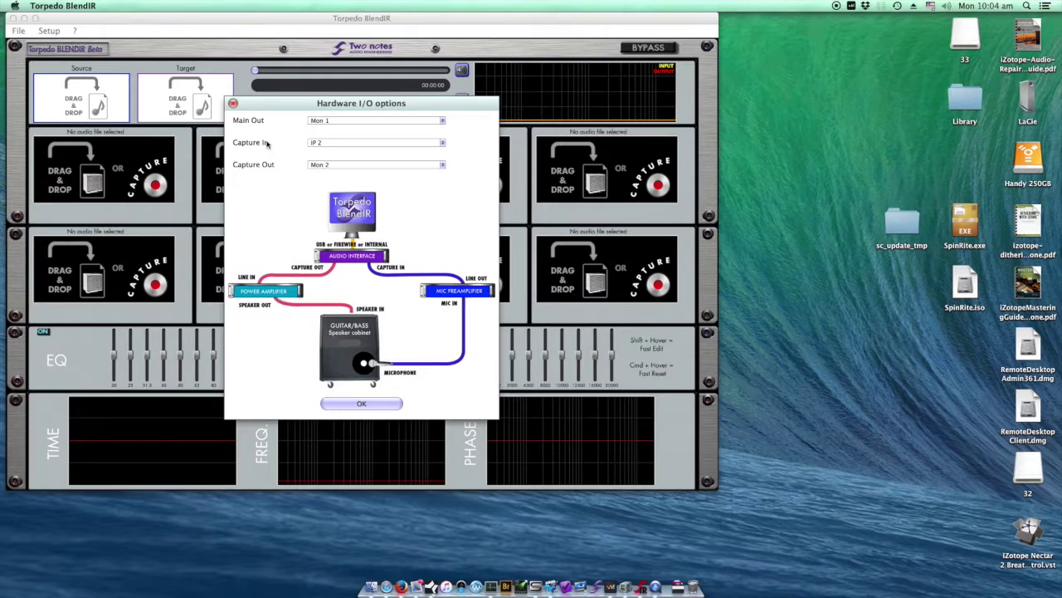
pyautogui.click(376, 122)
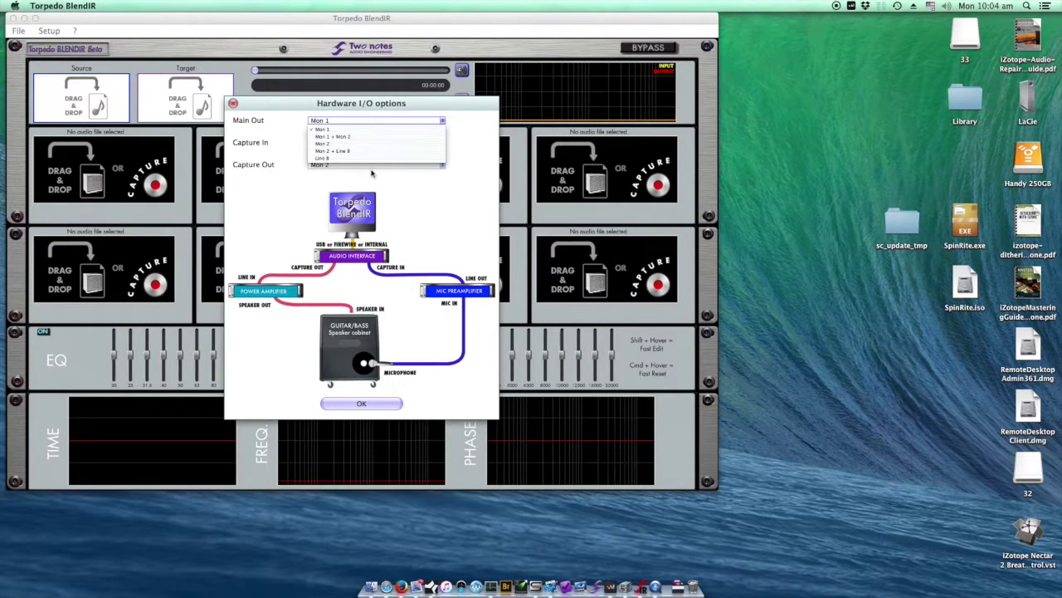
pyautogui.click(376, 131)
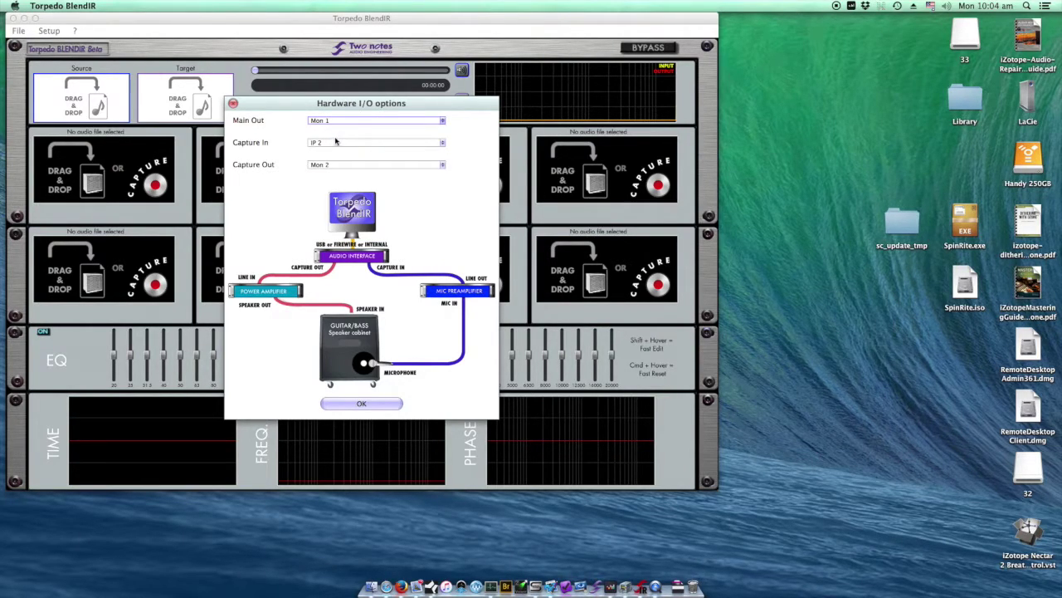
pyautogui.click(340, 142)
pyautogui.click(341, 155)
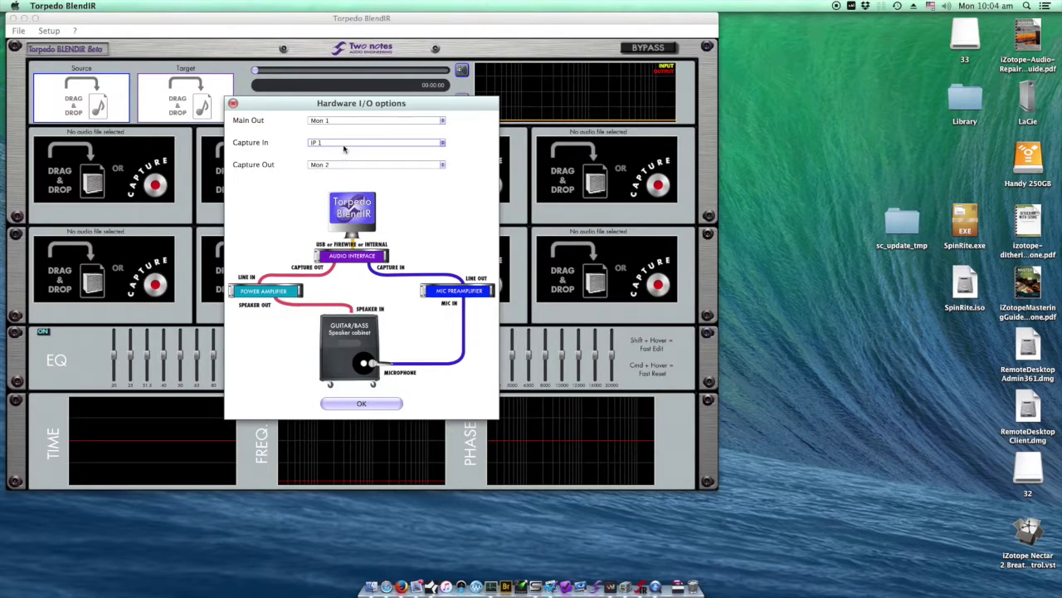
pyautogui.click(344, 146)
pyautogui.click(343, 154)
pyautogui.click(352, 164)
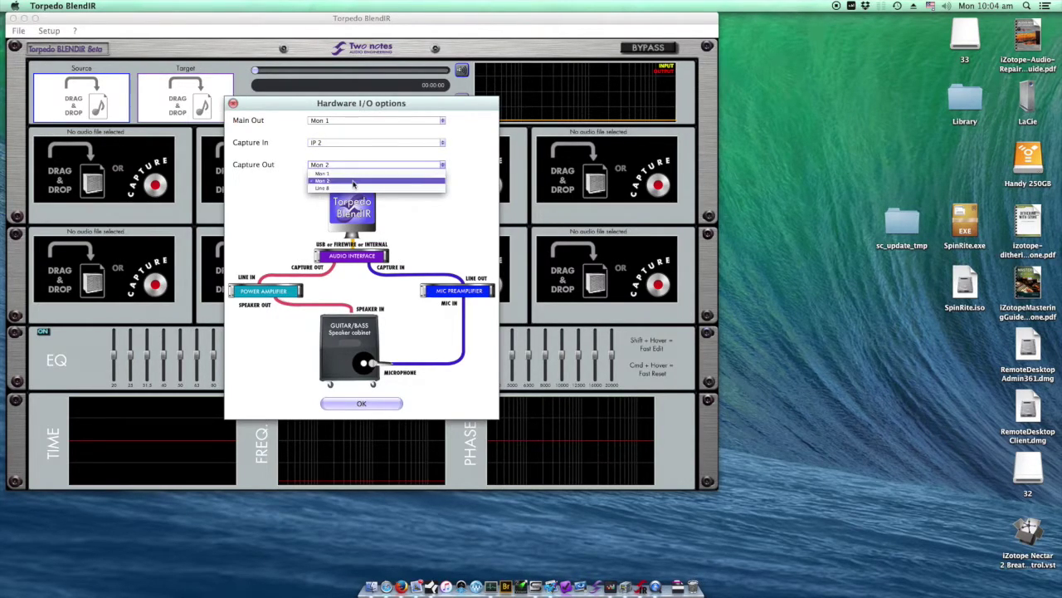
pyautogui.click(354, 187)
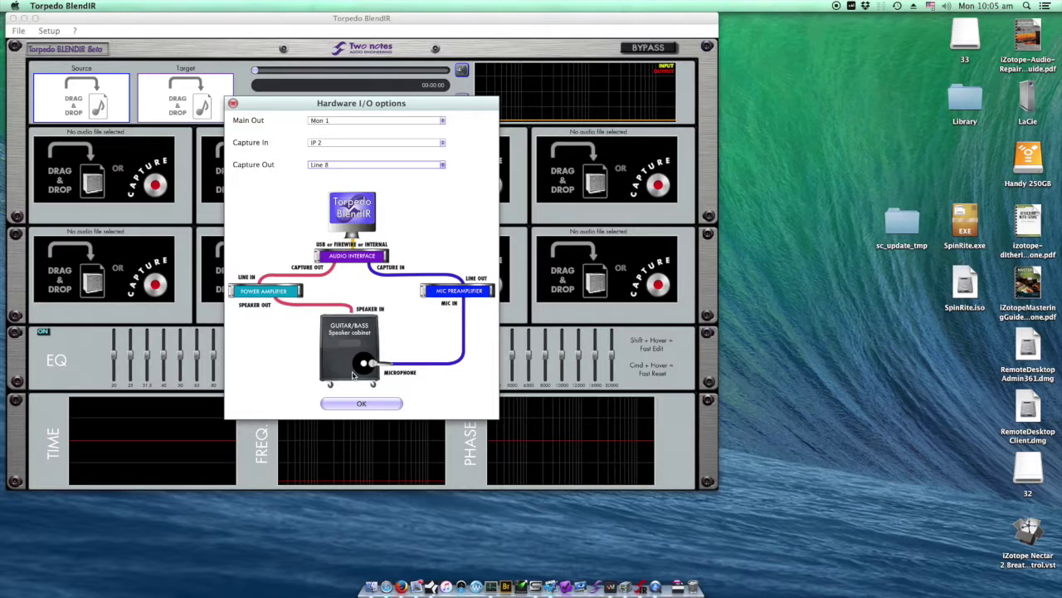
# Step: Confirm the hardware routing, then check slot 1 input levels by playing and stopping the test signal
pyautogui.click(392, 404)
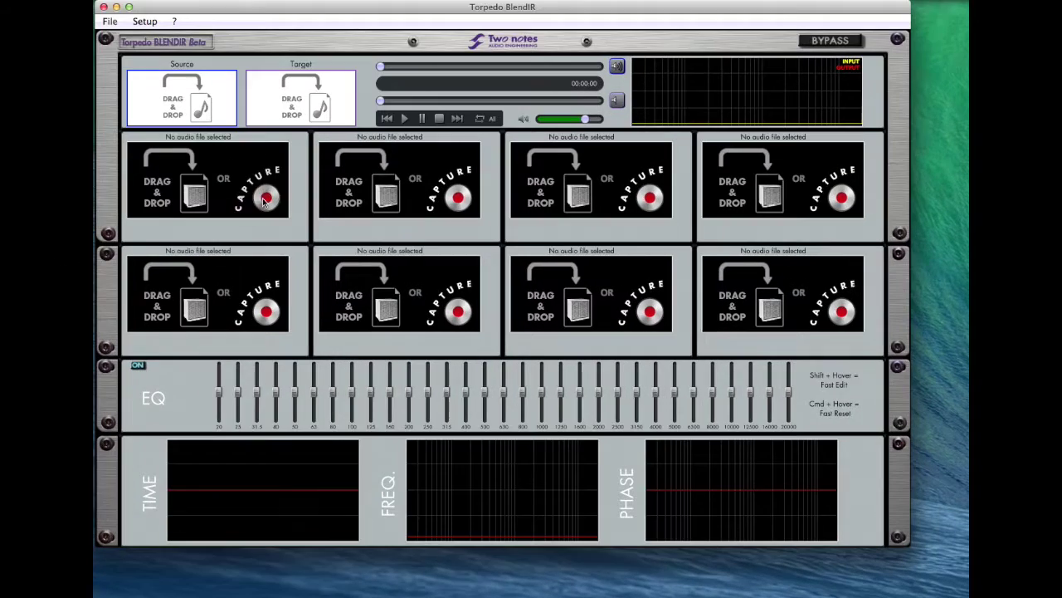
pyautogui.click(156, 184)
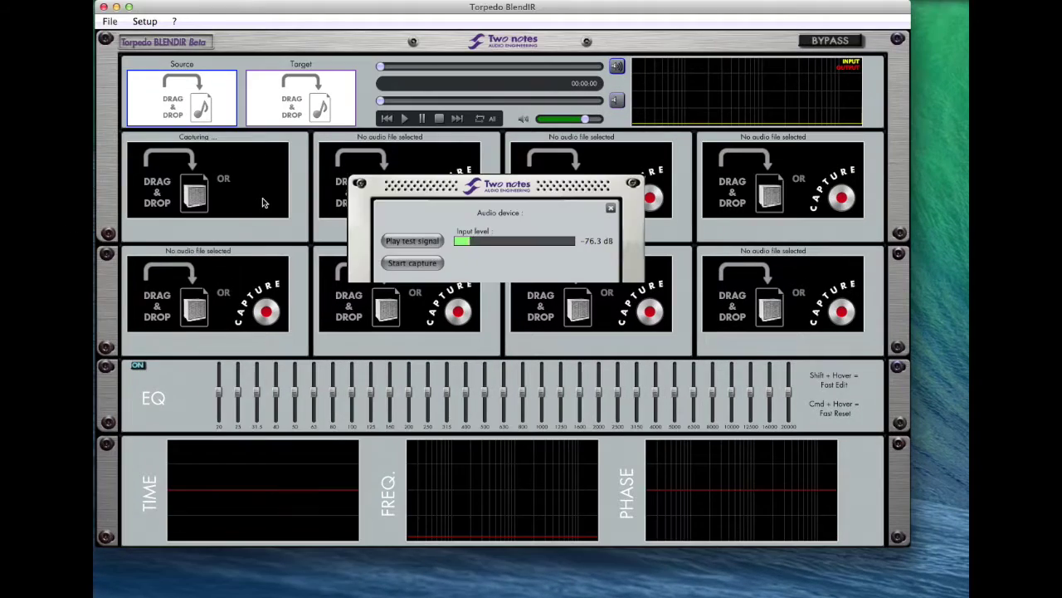
pyautogui.click(413, 241)
pyautogui.click(412, 241)
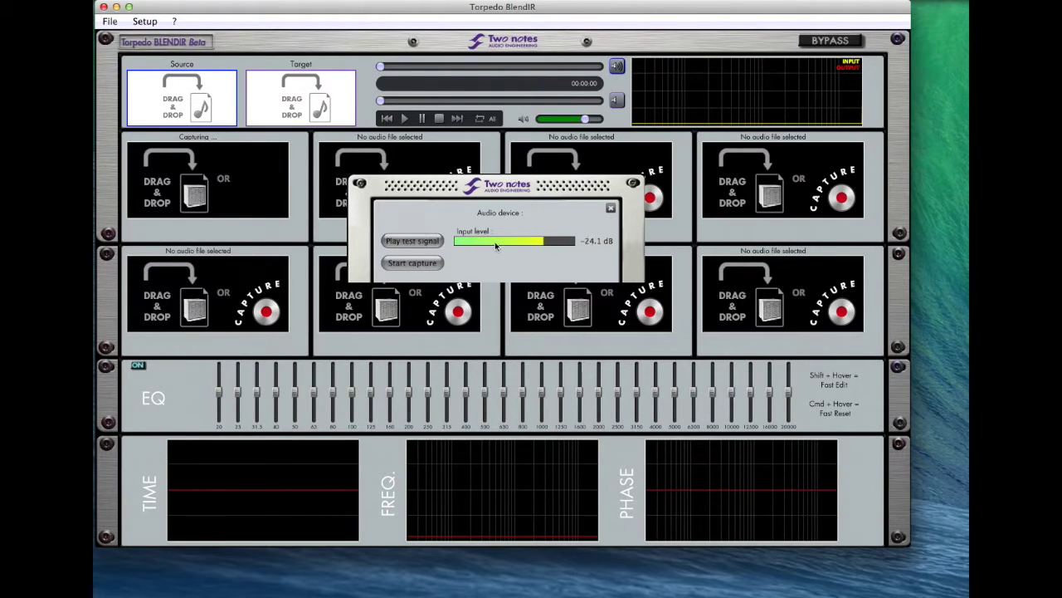
# Step: Capture the impulse response and save it as 'TEST 001' in Impulses
pyautogui.click(428, 263)
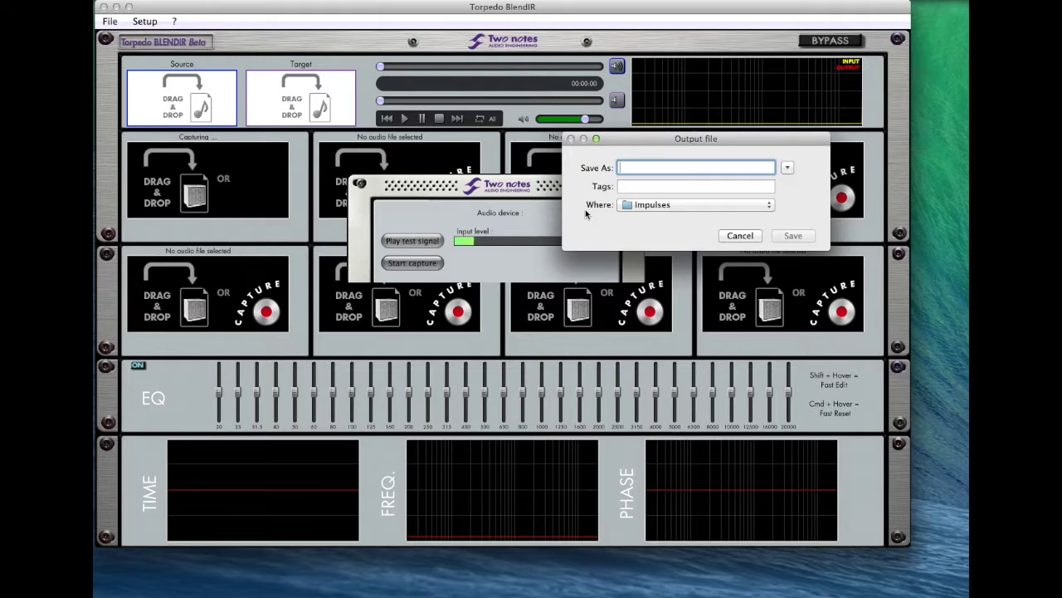
pyautogui.write('TEST 001')
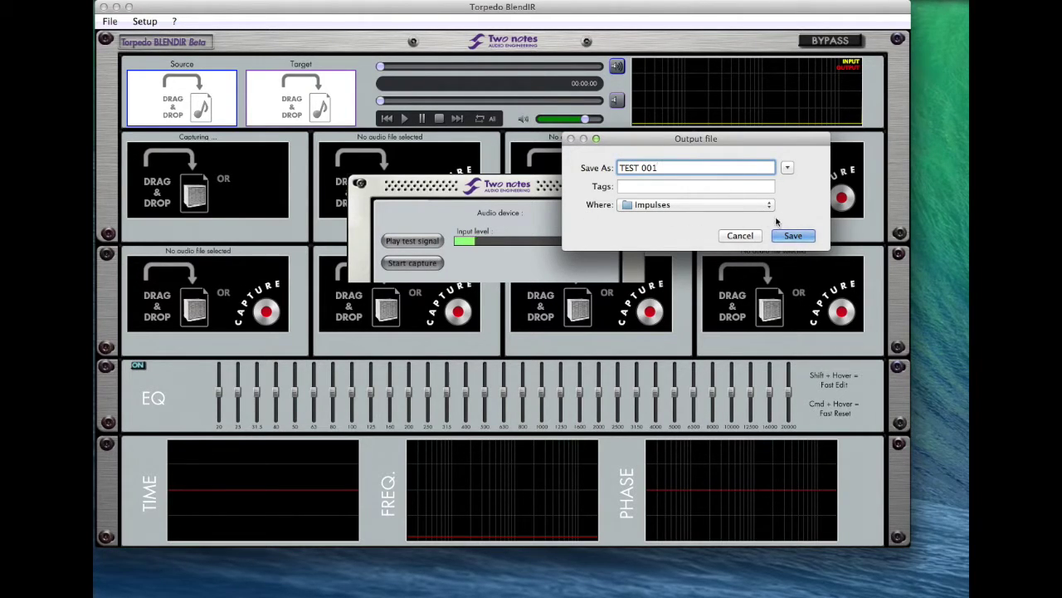
pyautogui.click(798, 238)
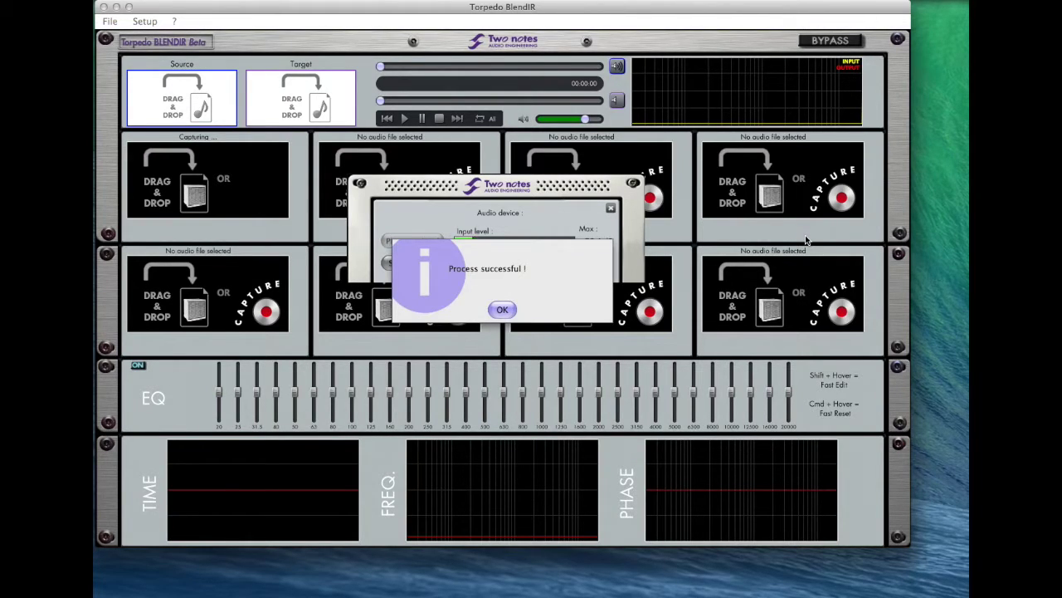
# Step: Dismiss the success message and close the capture dialog to show TEST 001 with its graphs
pyautogui.click(502, 309)
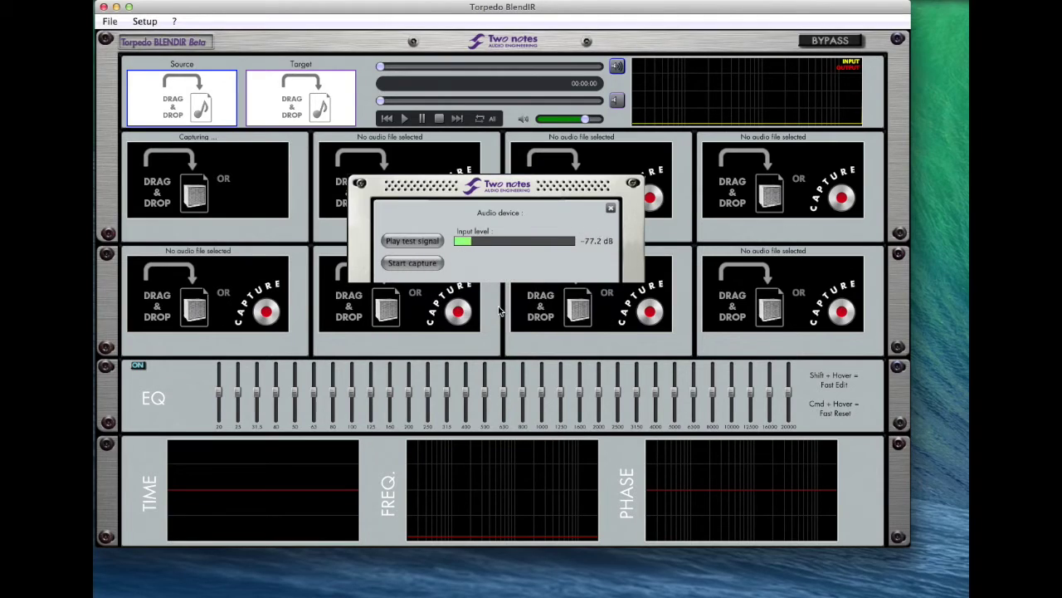
pyautogui.click(611, 207)
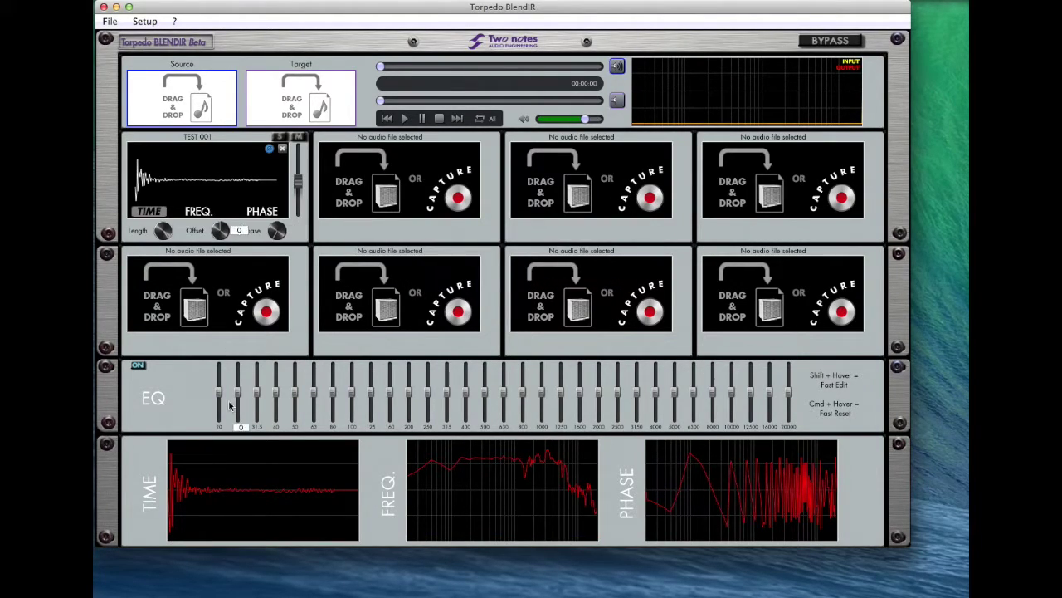